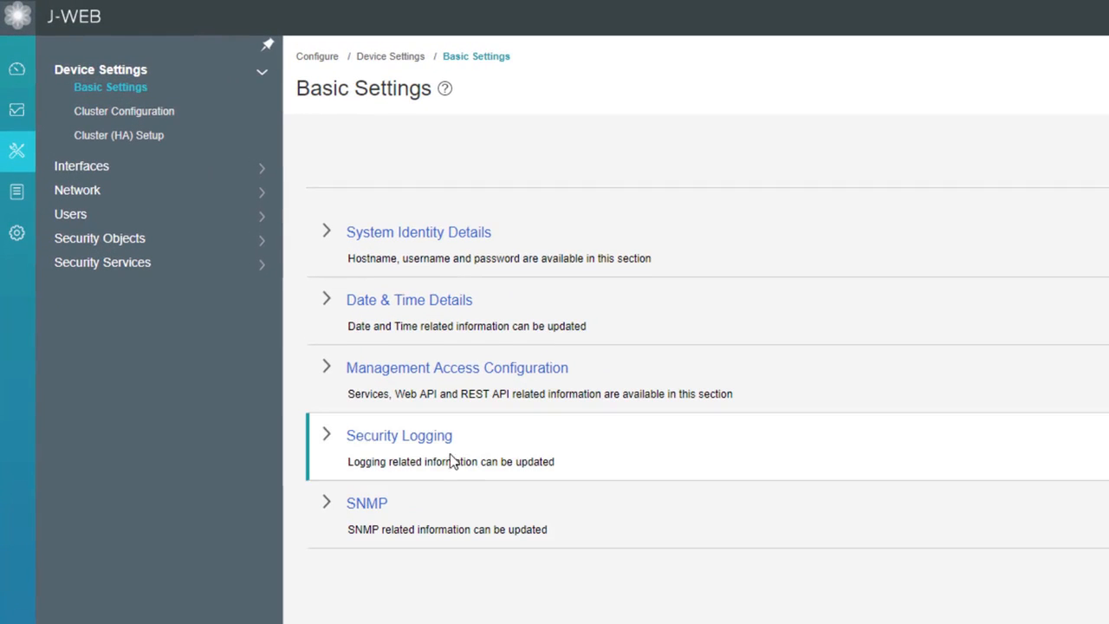
Open the BGP configuration page under network routing.
{"action": "left_click", "coordinate": [91, 198]}
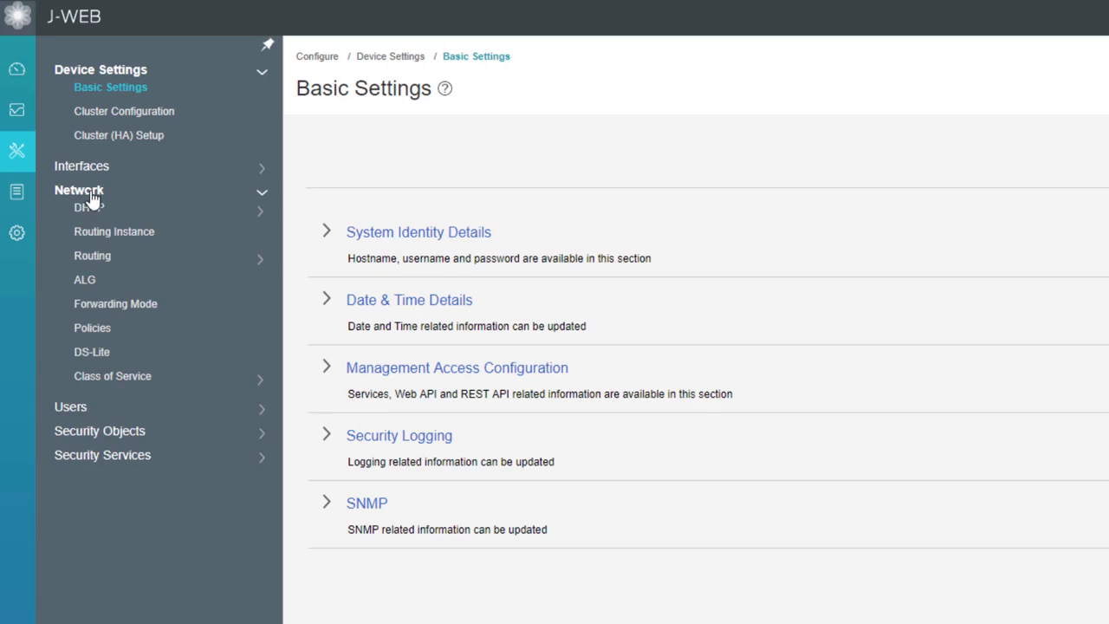
{"action": "left_click", "coordinate": [97, 260]}
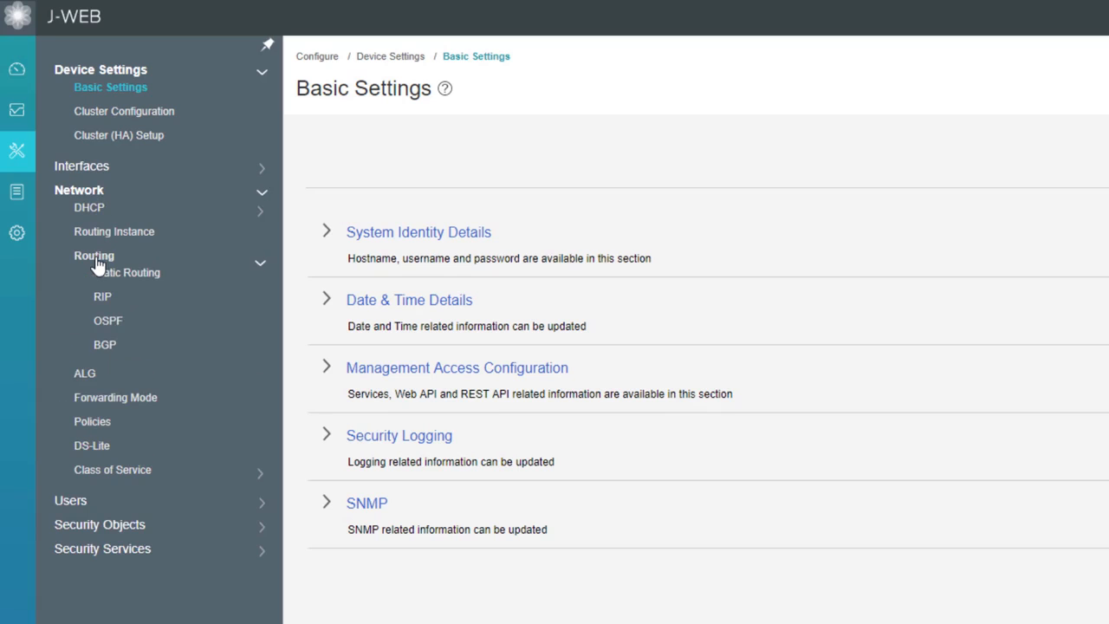
{"action": "left_click", "coordinate": [104, 352]}
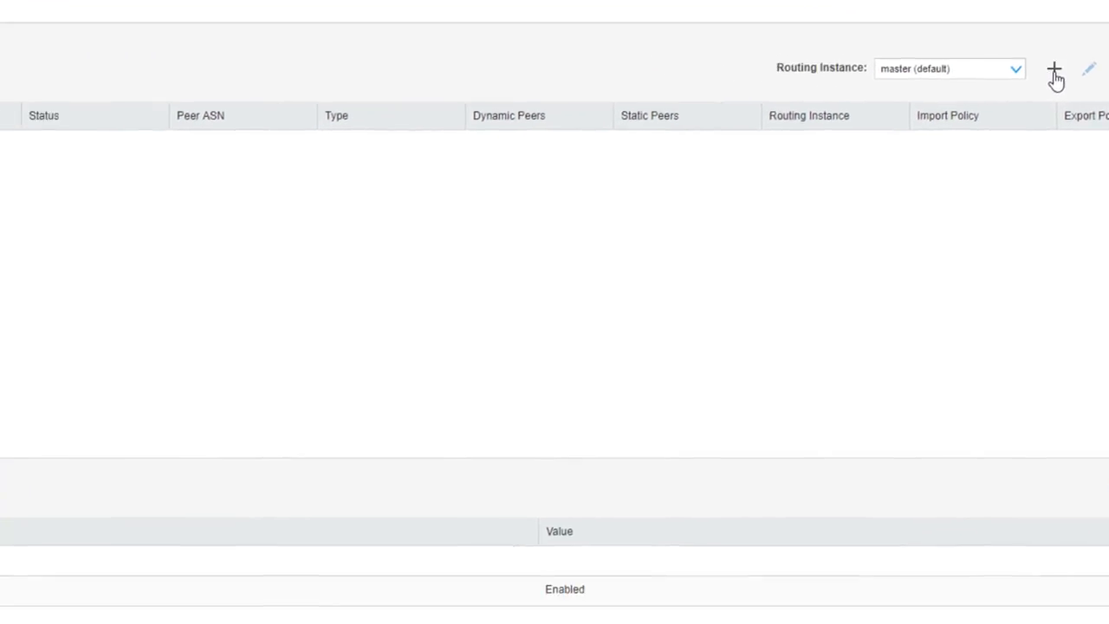
Start a new BGP group named Ext-BGP in the default routing instance with ASN 65111.
{"action": "left_click", "coordinate": [1055, 76]}
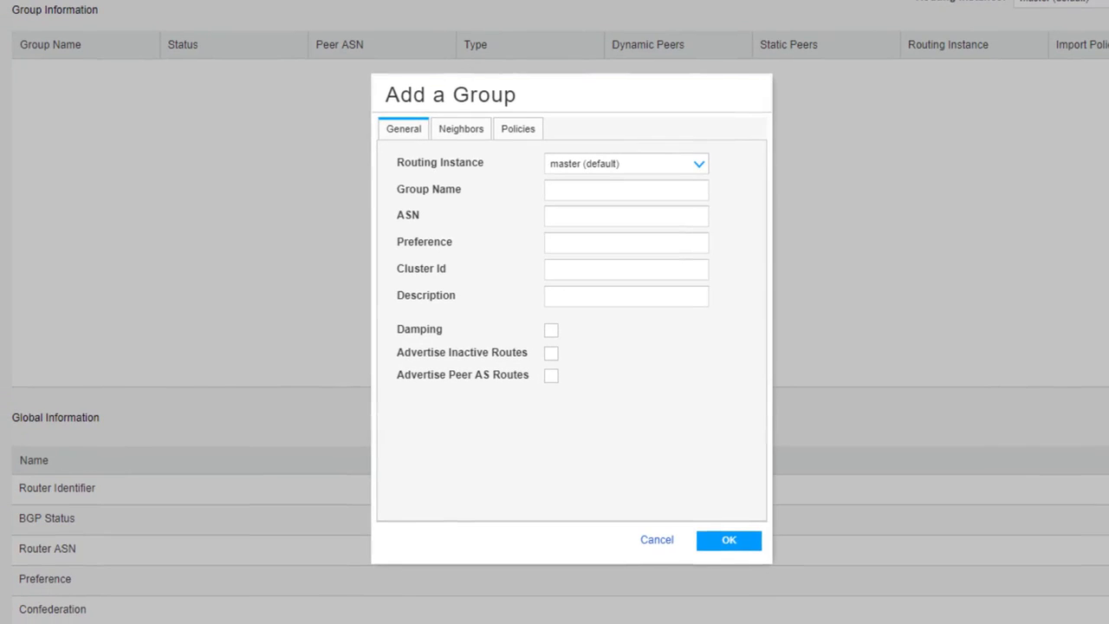
{"action": "left_click", "coordinate": [668, 191]}
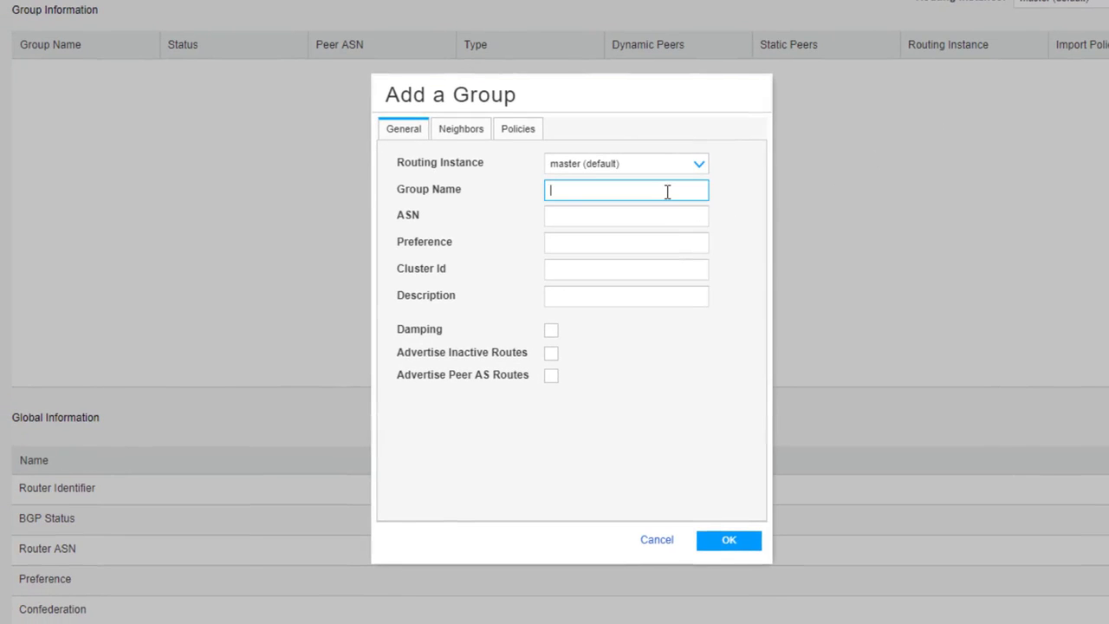
{"action": "type", "text": "Ext-BGP"}
{"action": "left_click", "coordinate": [634, 219]}
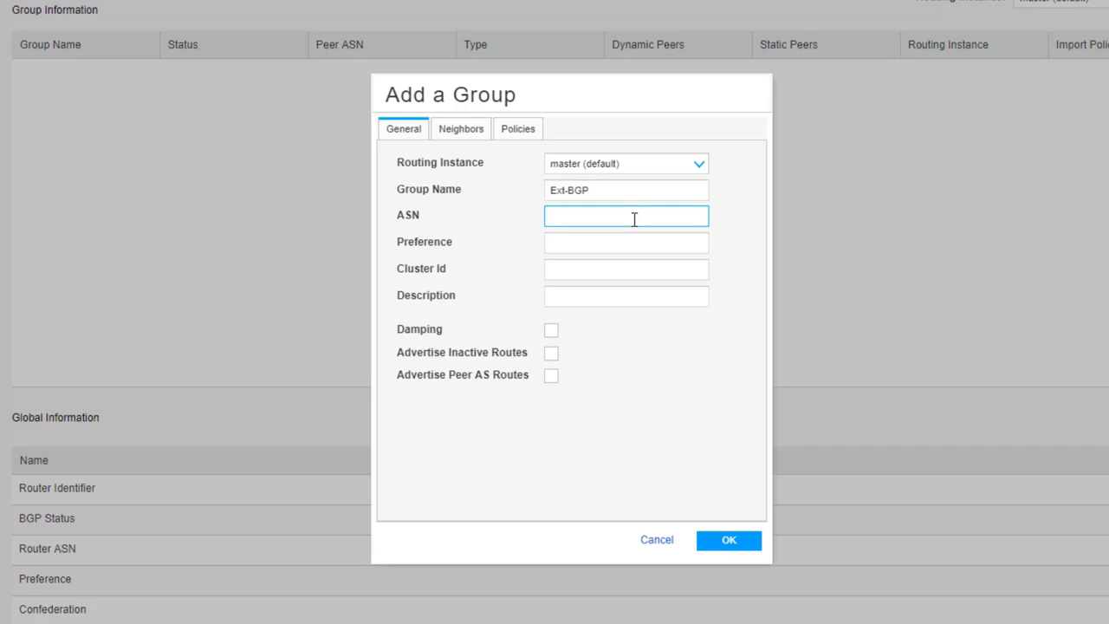
{"action": "type", "text": "65111"}
{"action": "left_click", "coordinate": [722, 231]}
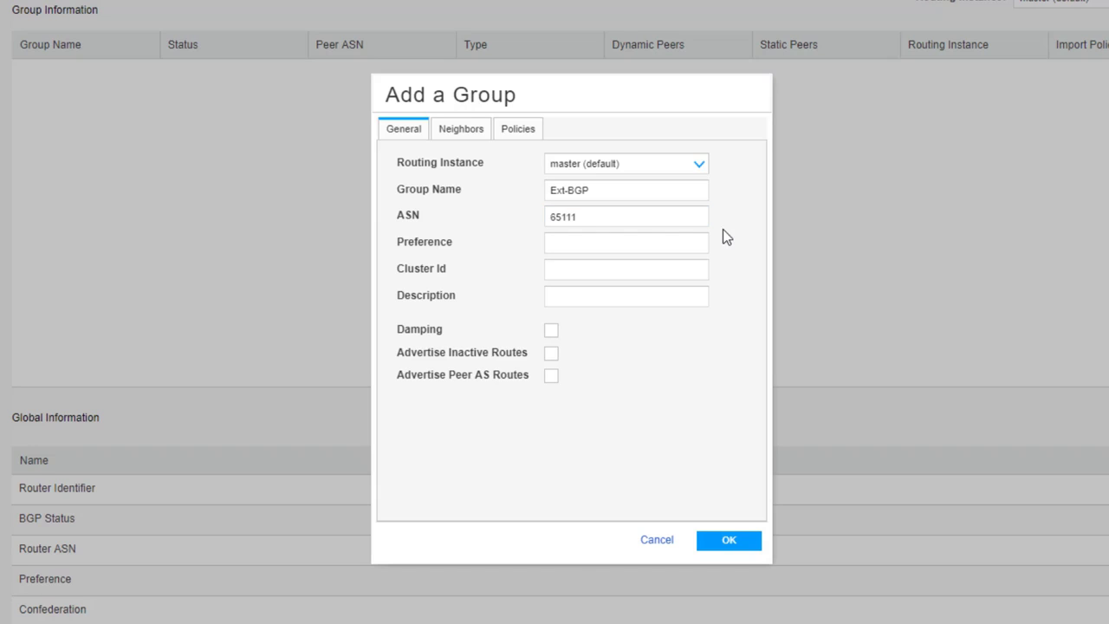
Add the IPv4 static neighbor 172.18.1.2 to the Ext-BGP group and save the group.
{"action": "left_click", "coordinate": [462, 130]}
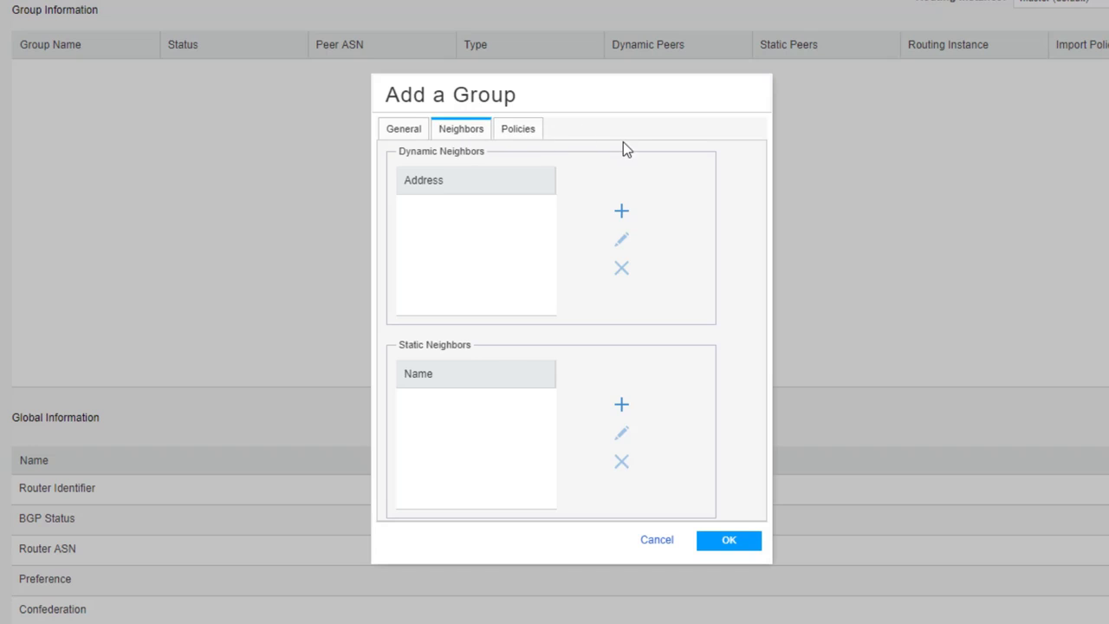
{"action": "left_click", "coordinate": [623, 407]}
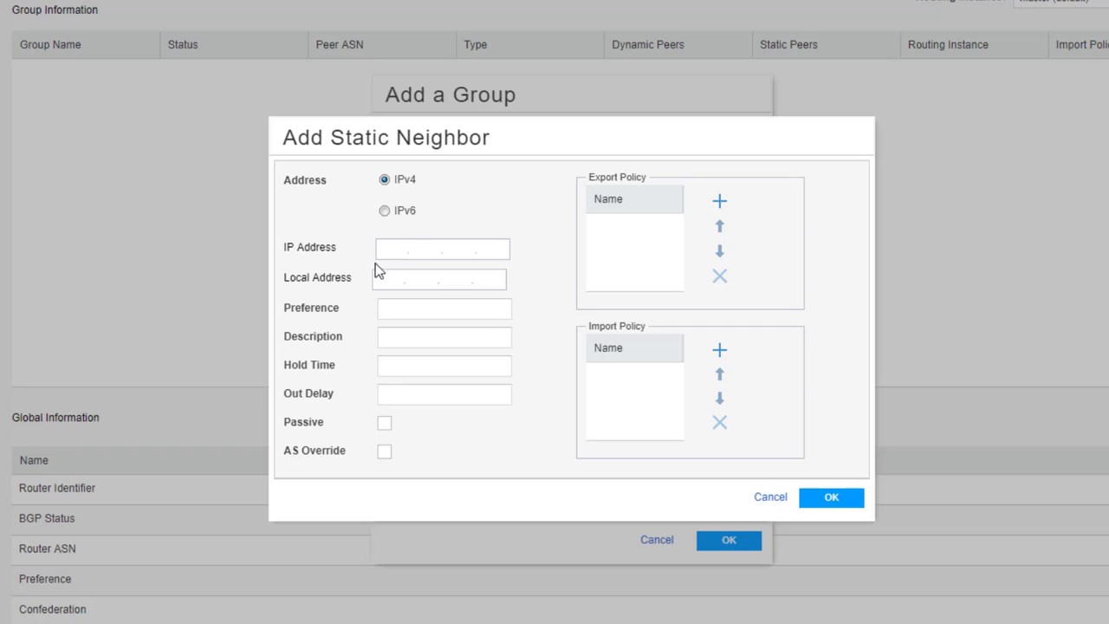
{"action": "type", "text": "172.18.1.2"}
{"action": "left_click", "coordinate": [826, 501]}
{"action": "left_click", "coordinate": [820, 499]}
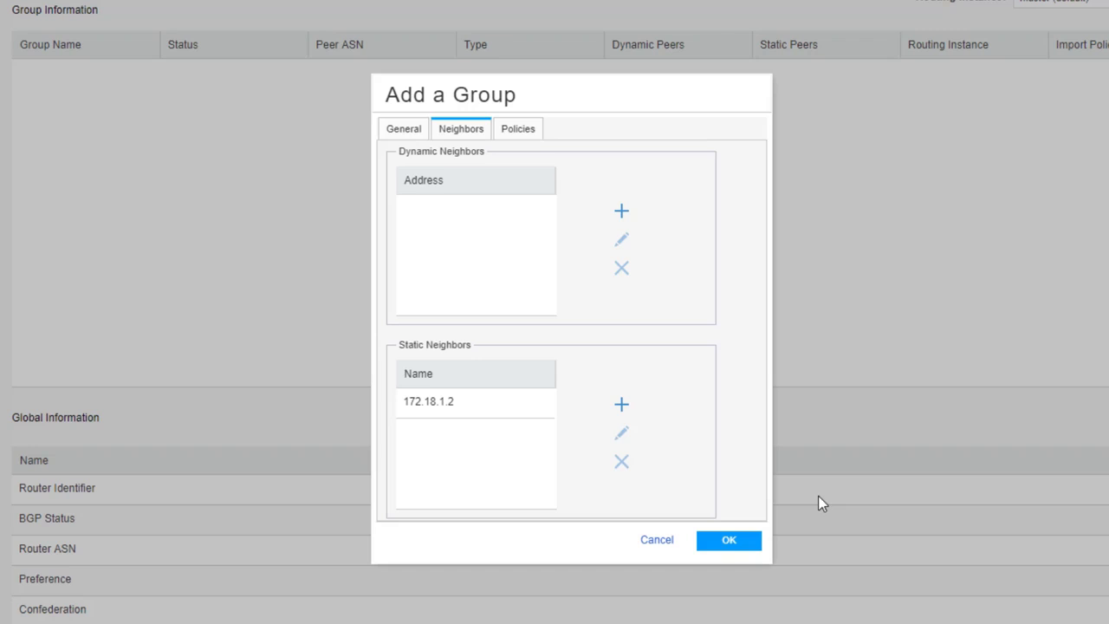
{"action": "left_click", "coordinate": [736, 544]}
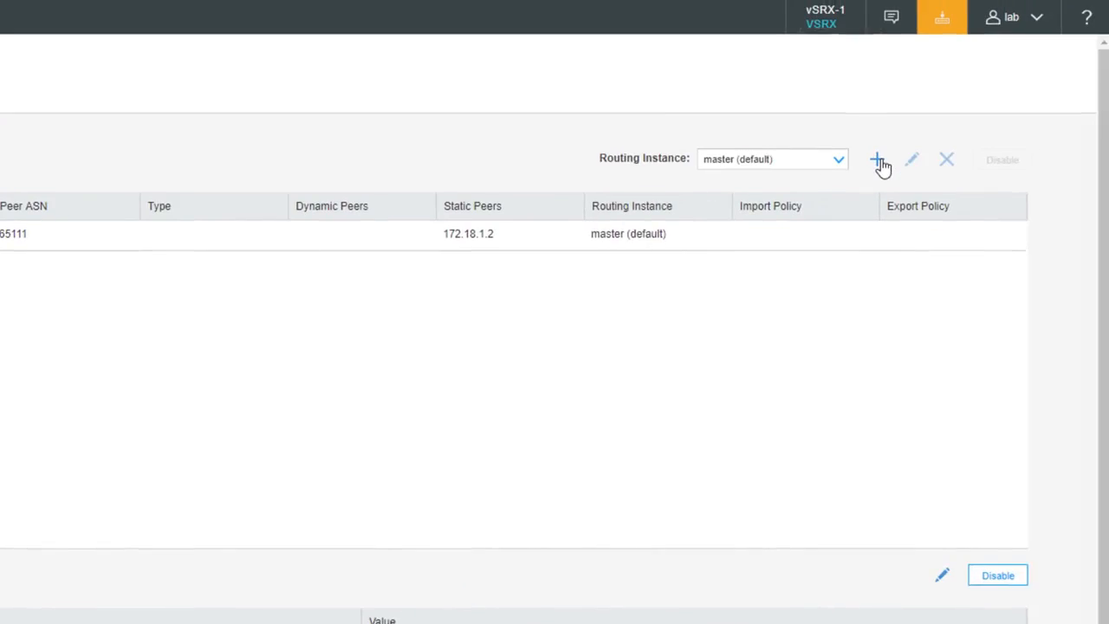
Start a second BGP group named Int-BGP in the default routing instance with ASN 65333.
{"action": "left_click", "coordinate": [877, 165]}
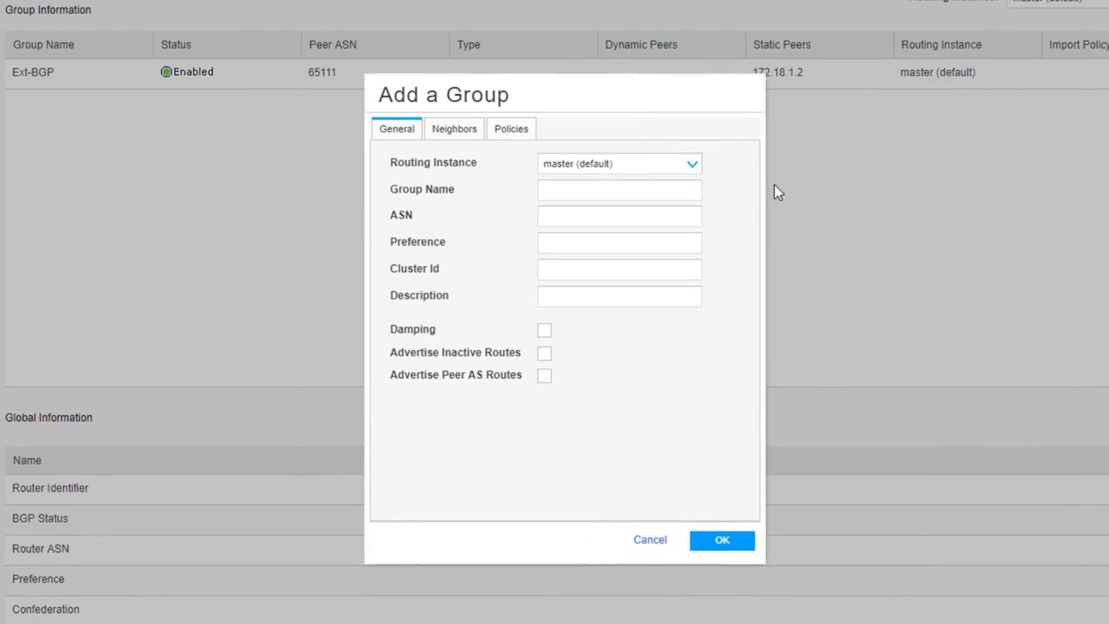
{"action": "left_click", "coordinate": [639, 187]}
{"action": "type", "text": "I"}
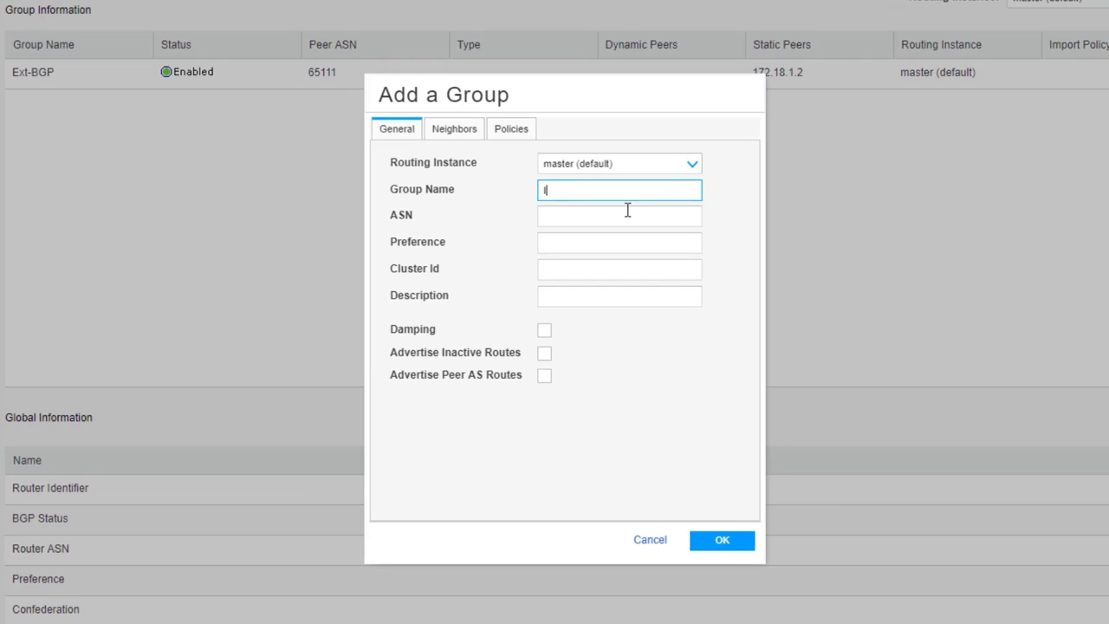
{"action": "type", "text": "nt-BGP"}
{"action": "left_click", "coordinate": [624, 218]}
{"action": "type", "text": "65333"}
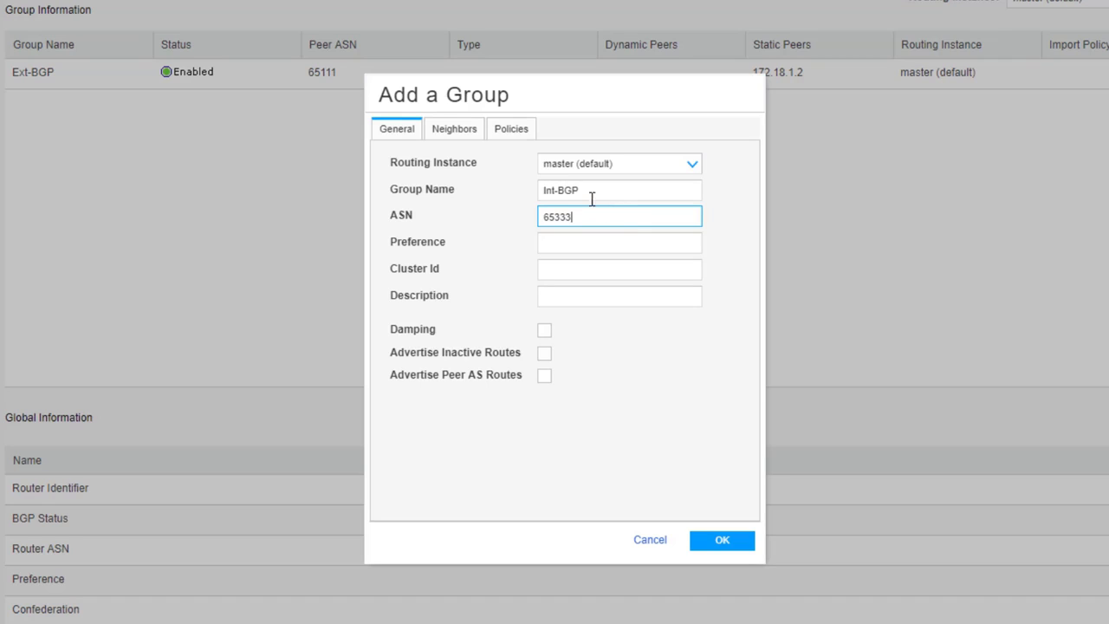
Define a static neighbor for Int-BGP with IP address 192.168.200.2 and local address 192.168.200.1.
{"action": "left_click", "coordinate": [457, 130]}
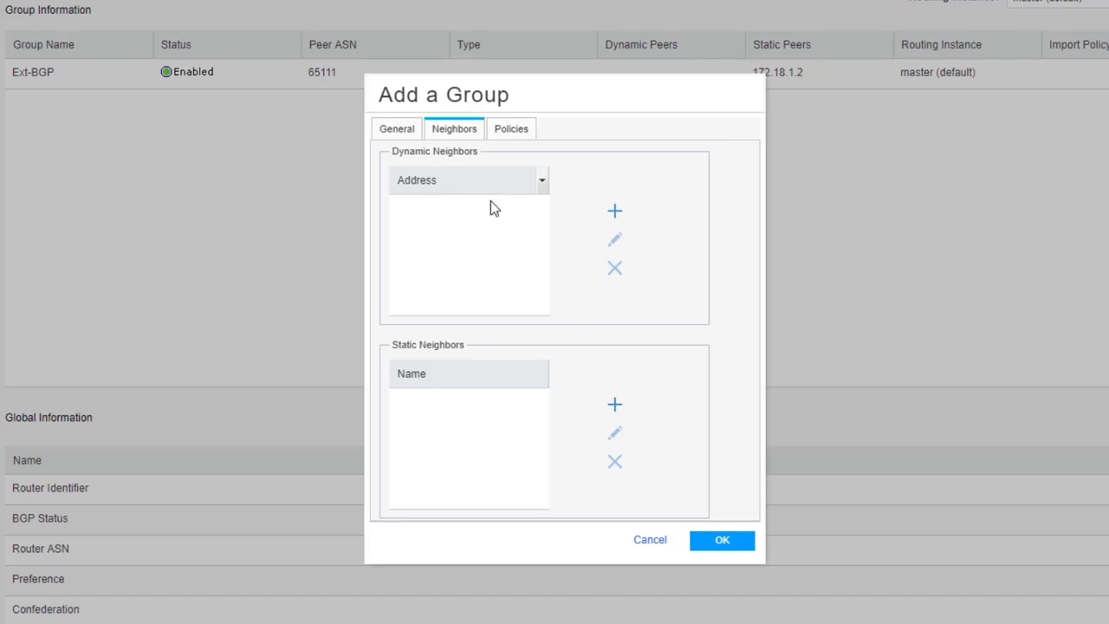
{"action": "left_click", "coordinate": [615, 407]}
{"action": "left_click", "coordinate": [379, 244]}
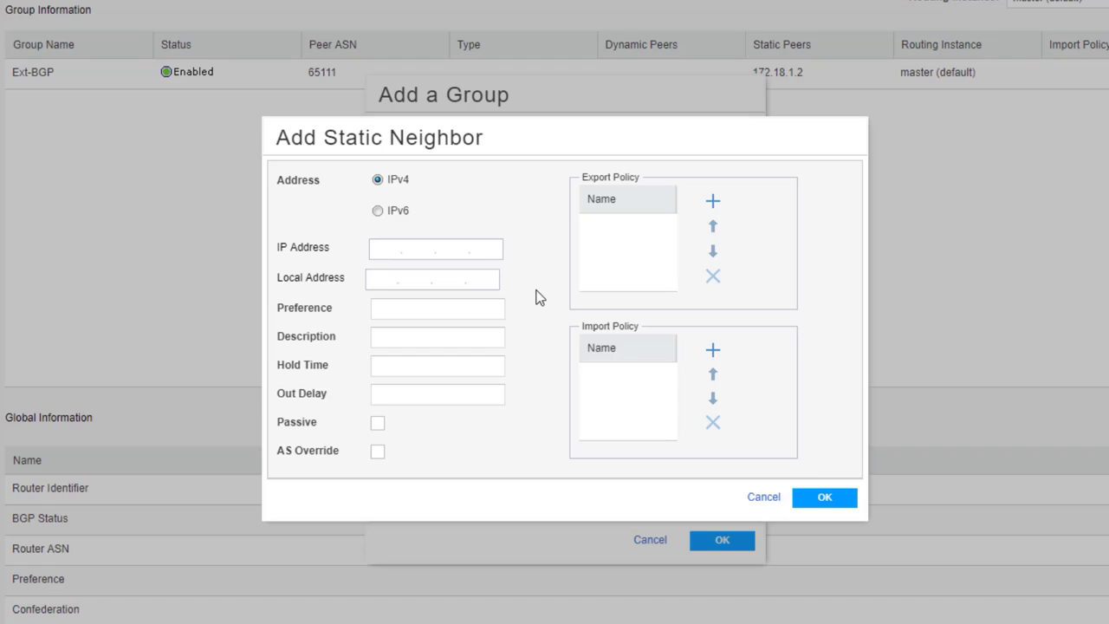
{"action": "type", "text": "192.168.200.2"}
{"action": "left_click", "coordinate": [374, 280]}
{"action": "type", "text": "192.168.200.1"}
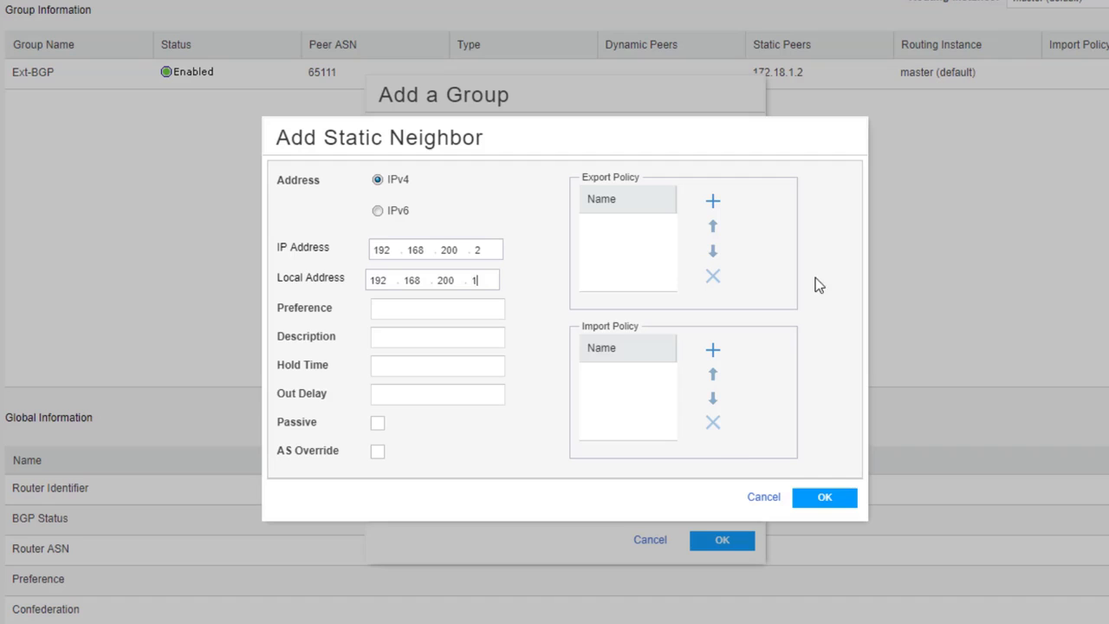
Assign the nhs export policy to the Int-BGP static neighbor and save the neighbor and group.
{"action": "left_click", "coordinate": [712, 207]}
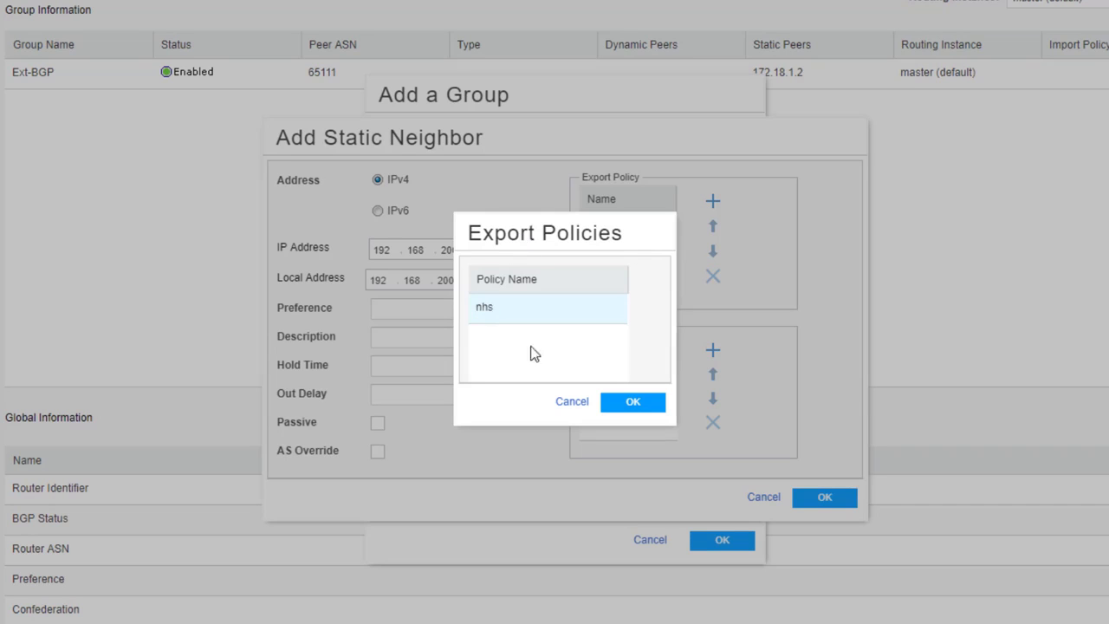
{"action": "left_click", "coordinate": [651, 401]}
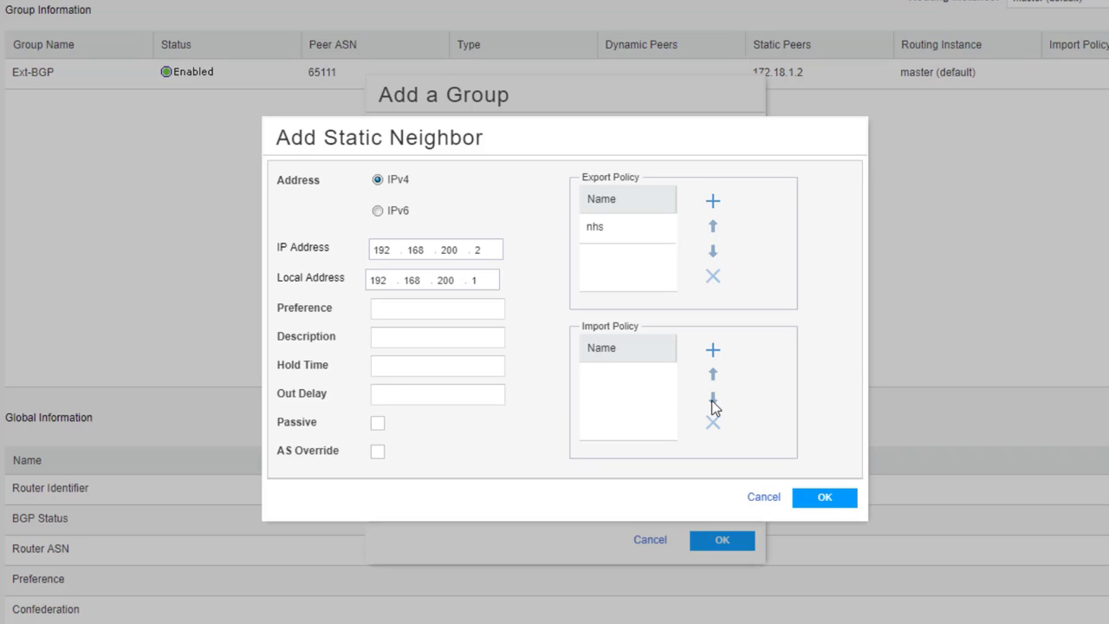
{"action": "left_click", "coordinate": [821, 501]}
{"action": "left_click", "coordinate": [728, 541]}
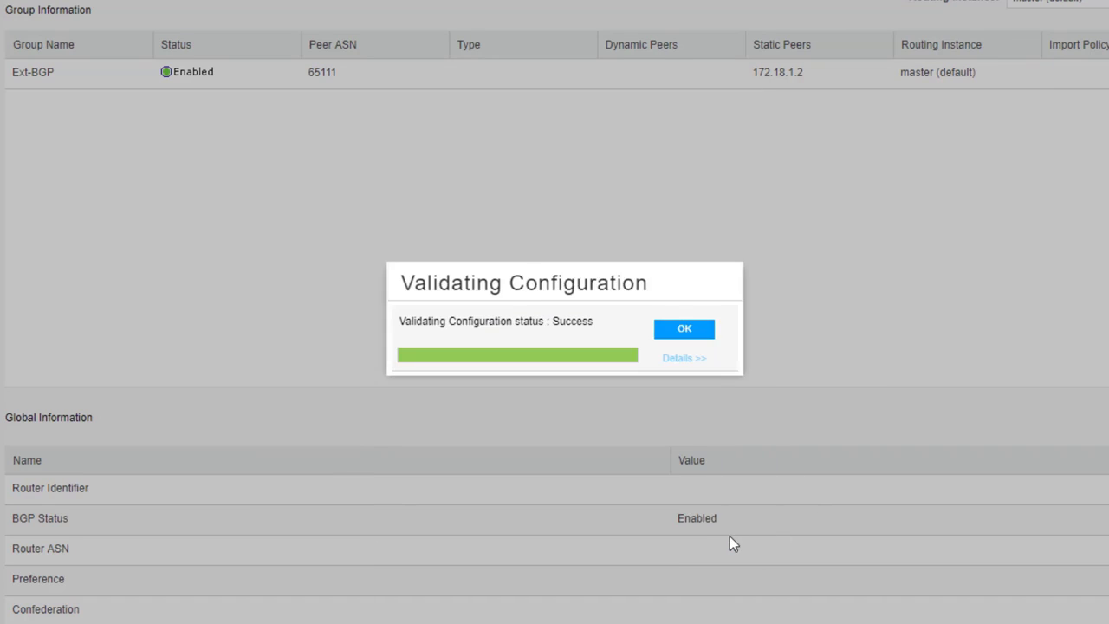
{"action": "left_click", "coordinate": [687, 329]}
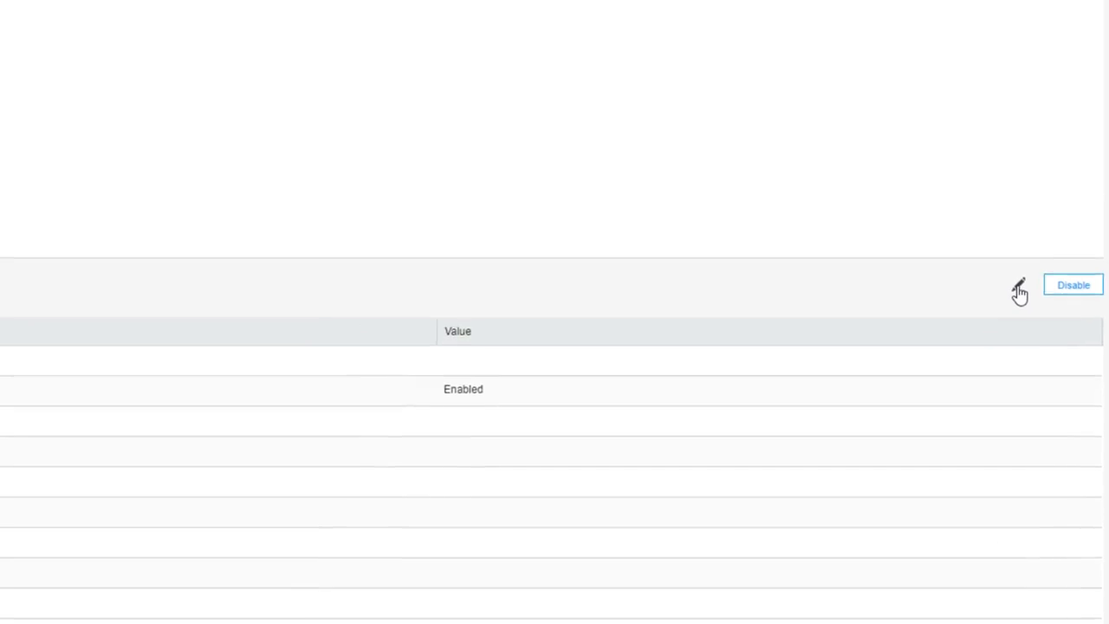
Set the router ASN to 65333 in the global BGP settings and save them.
{"action": "left_click", "coordinate": [940, 241]}
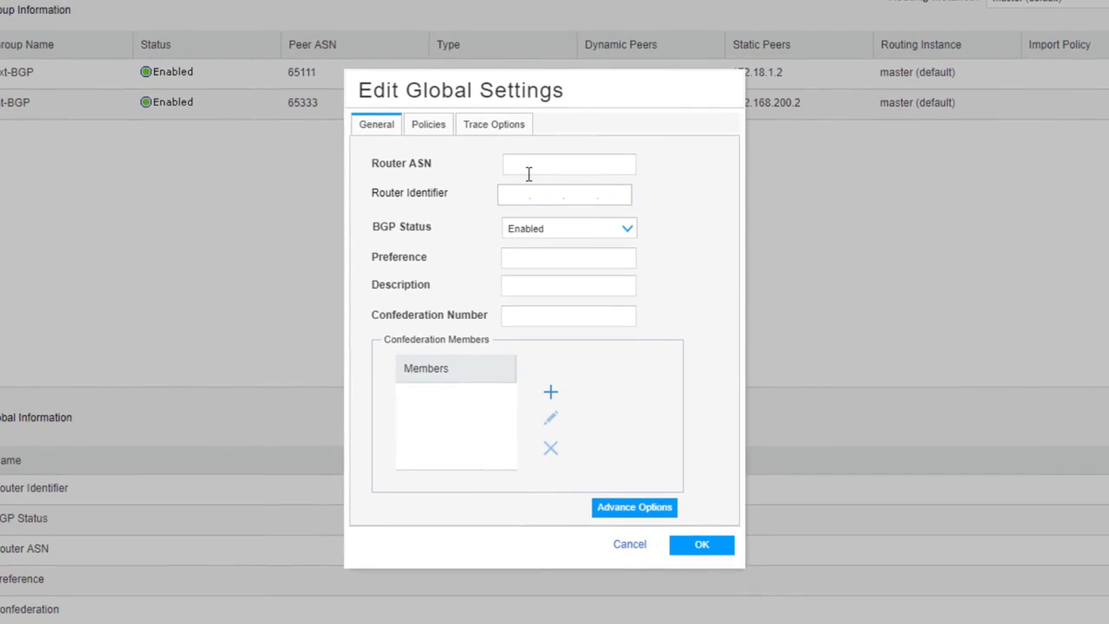
{"action": "left_click", "coordinate": [517, 168]}
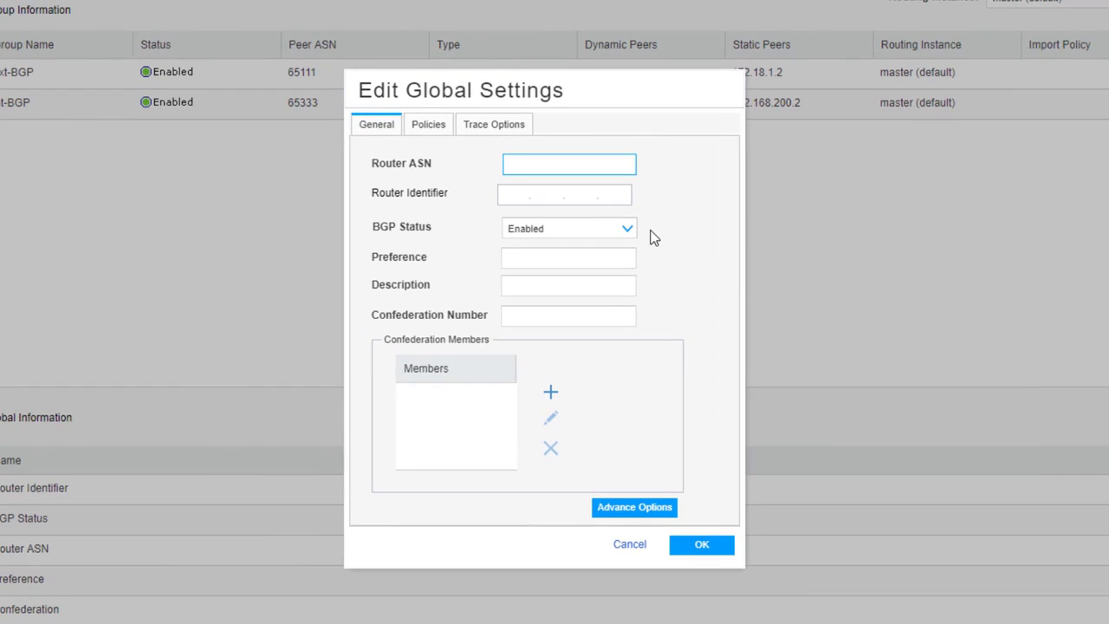
{"action": "type", "text": "65333"}
{"action": "left_click", "coordinate": [709, 548]}
{"action": "left_click", "coordinate": [670, 330]}
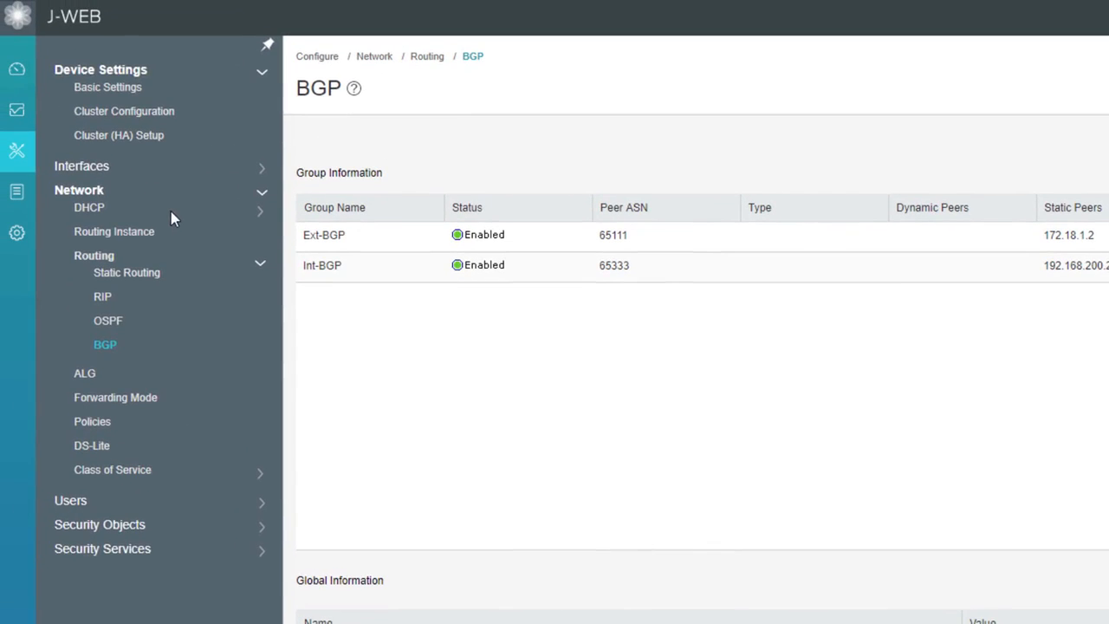
Open the BGP routing monitor and review the details of neighbor 172.18.1.2.
{"action": "left_click", "coordinate": [19, 112]}
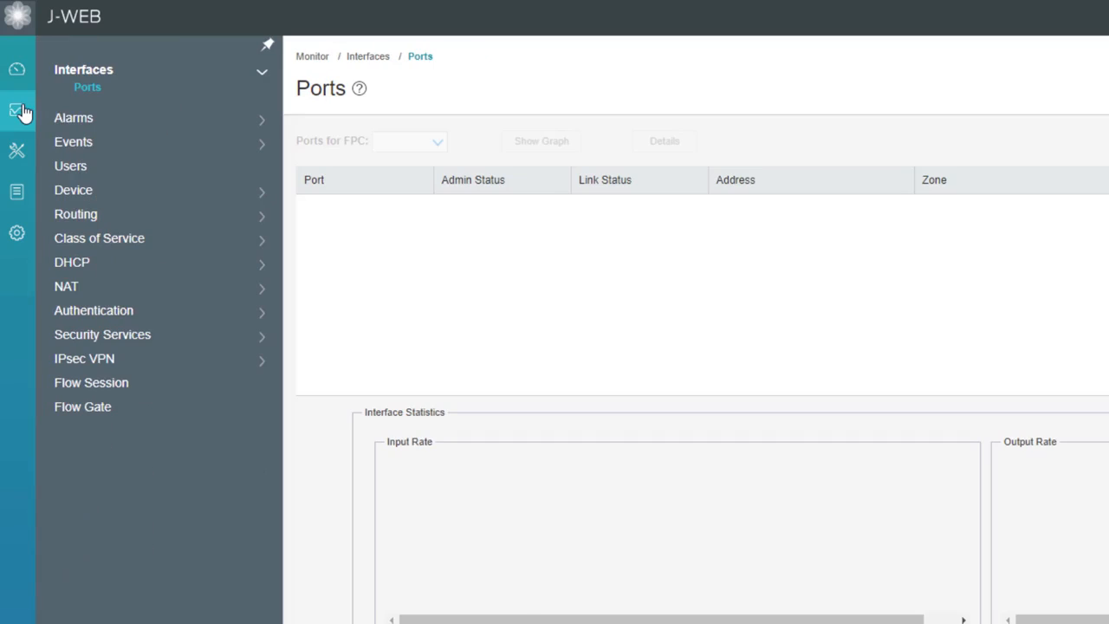
{"action": "left_click", "coordinate": [90, 221]}
{"action": "left_click", "coordinate": [108, 306]}
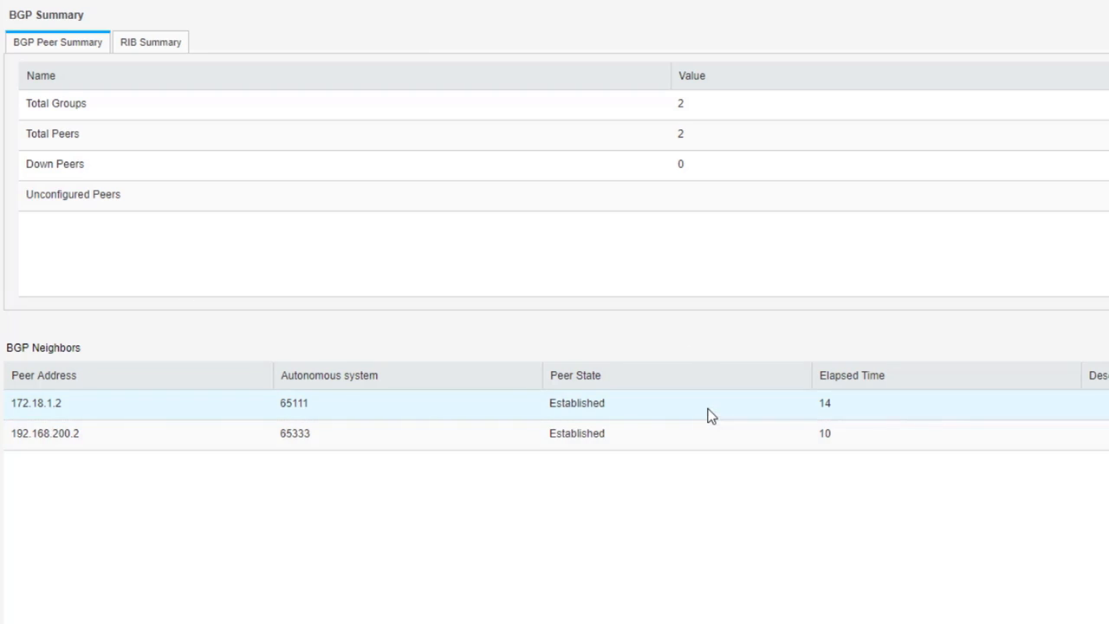
{"action": "left_click", "coordinate": [1010, 350]}
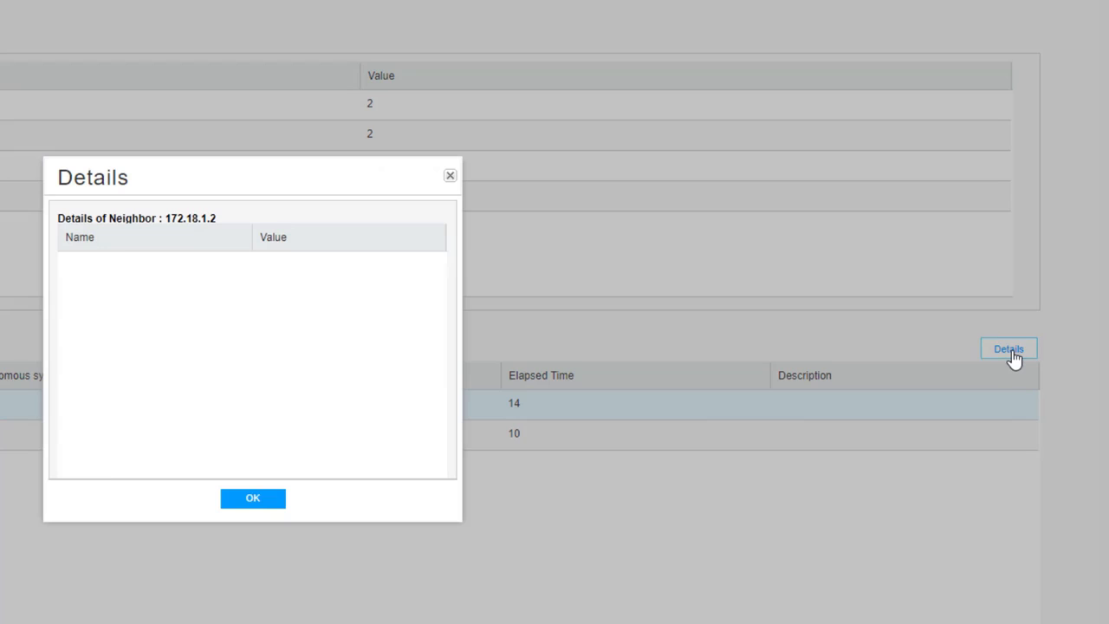
{"action": "mouse_move", "coordinate": [436, 341]}
{"action": "left_mouse_down"}
{"action": "mouse_move", "coordinate": [430, 443]}
{"action": "mouse_move", "coordinate": [434, 324]}
{"action": "left_mouse_up"}
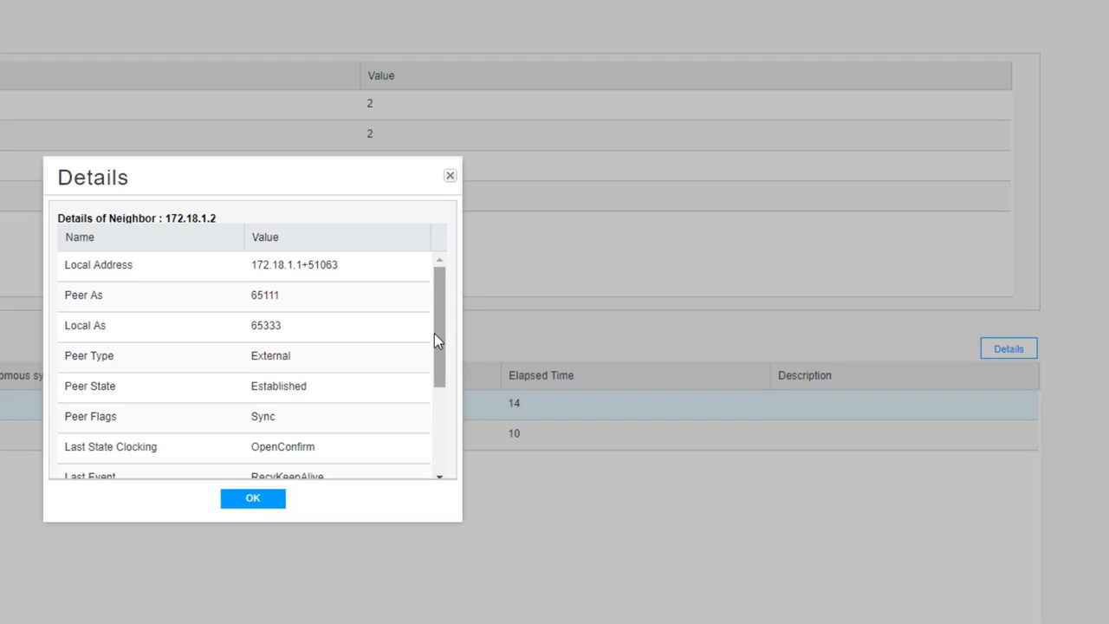
{"action": "left_click", "coordinate": [449, 175]}
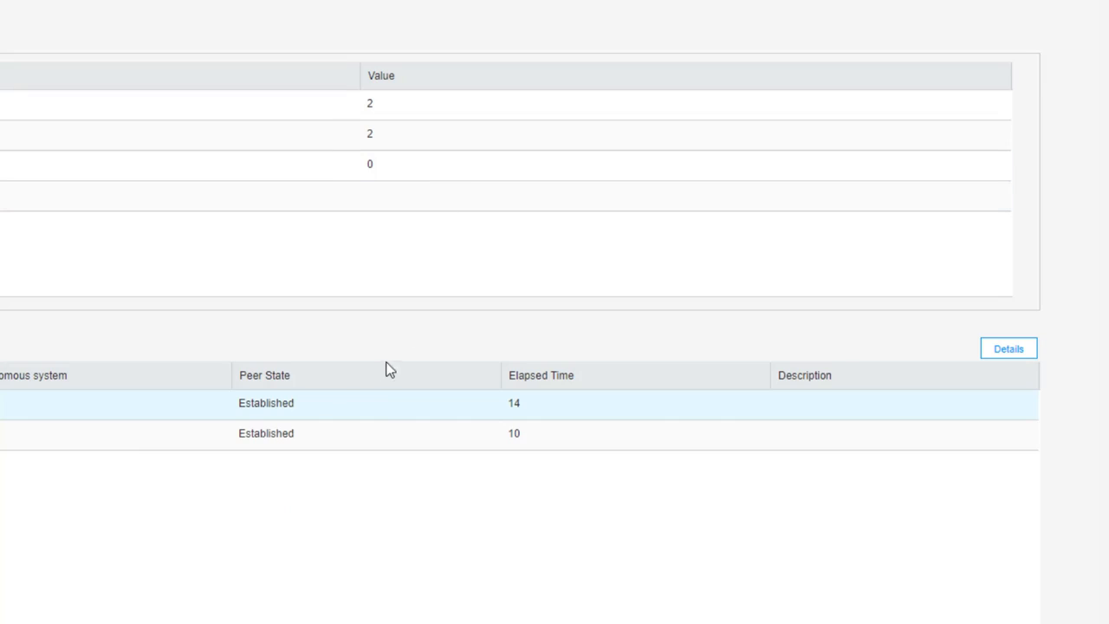
Review the details of BGP neighbor 192.168.200.2, then display the RIB summary.
{"action": "left_click", "coordinate": [373, 433]}
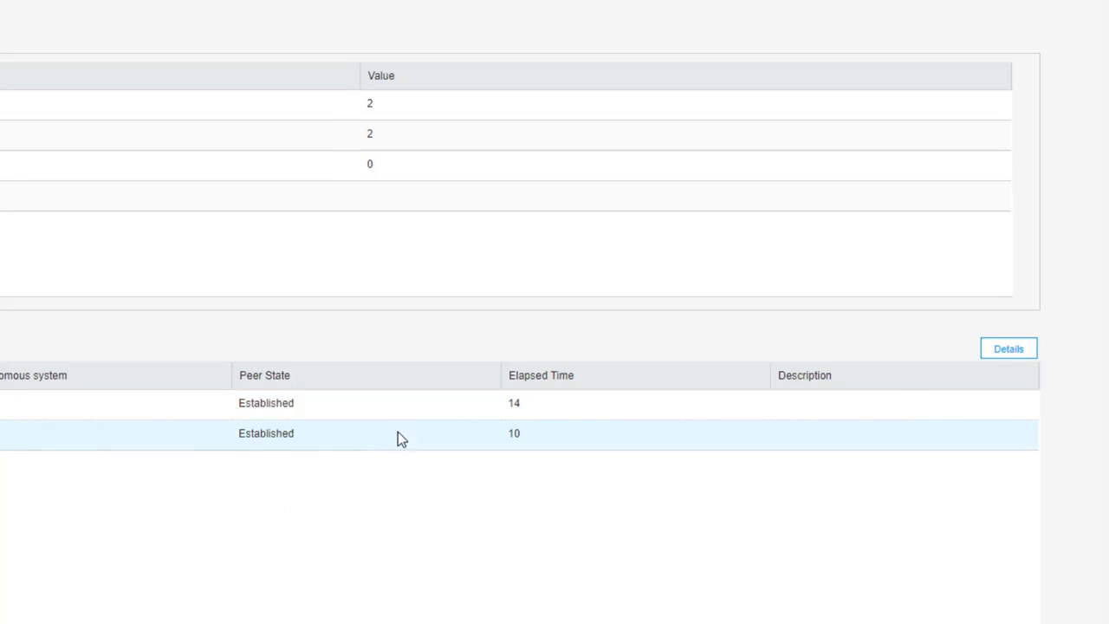
{"action": "left_click", "coordinate": [997, 353]}
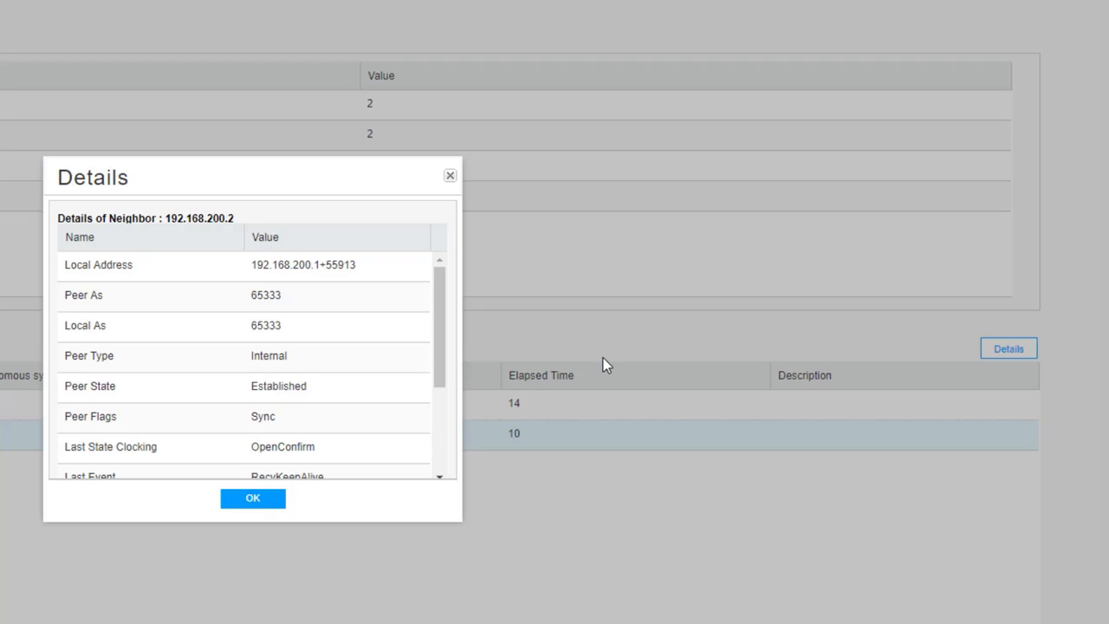
{"action": "left_click_drag", "start_coordinate": [442, 329], "coordinate": [436, 431]}
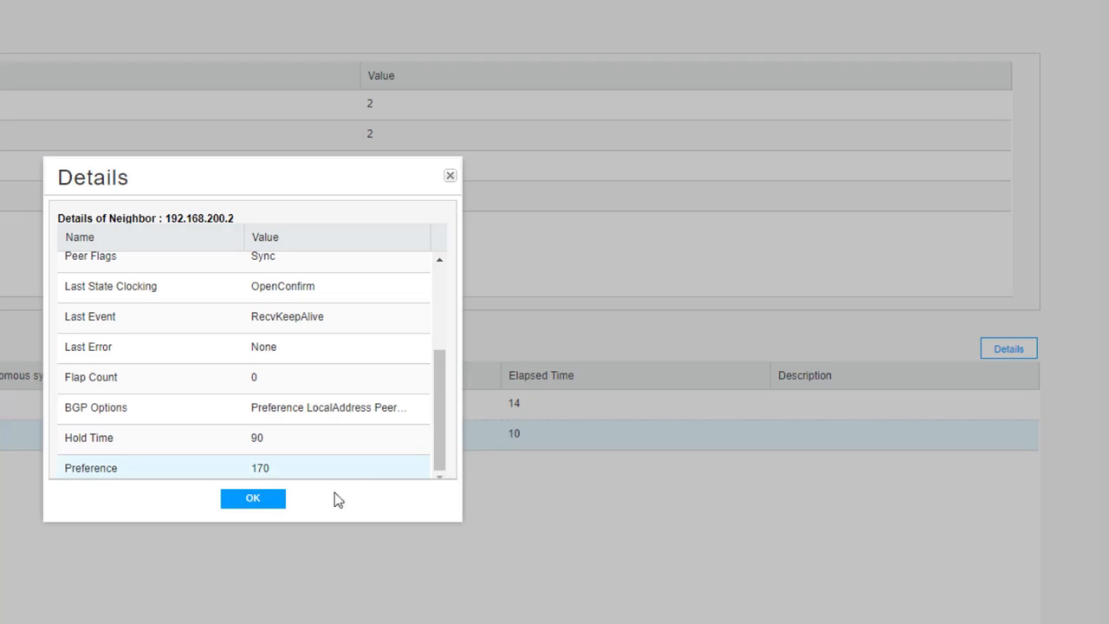
{"action": "left_click", "coordinate": [275, 501]}
{"action": "left_click", "coordinate": [150, 41]}
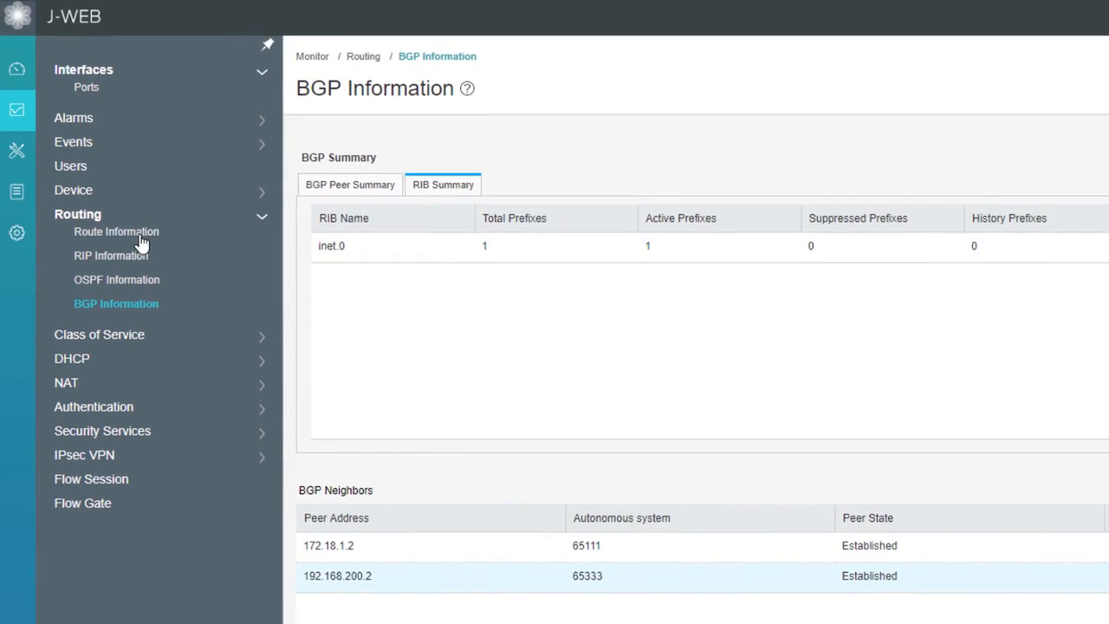
Open the route information monitor and filter the inet.0 routes by the protocol bgp.
{"action": "left_click", "coordinate": [141, 241]}
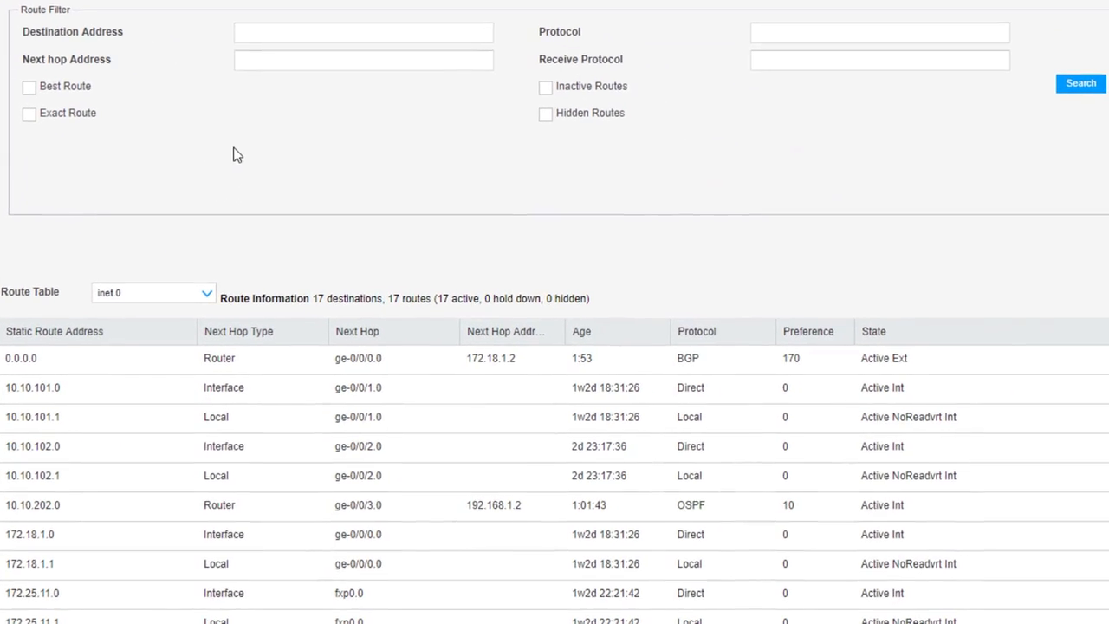
{"action": "left_click", "coordinate": [854, 37]}
{"action": "type", "text": "bgp"}
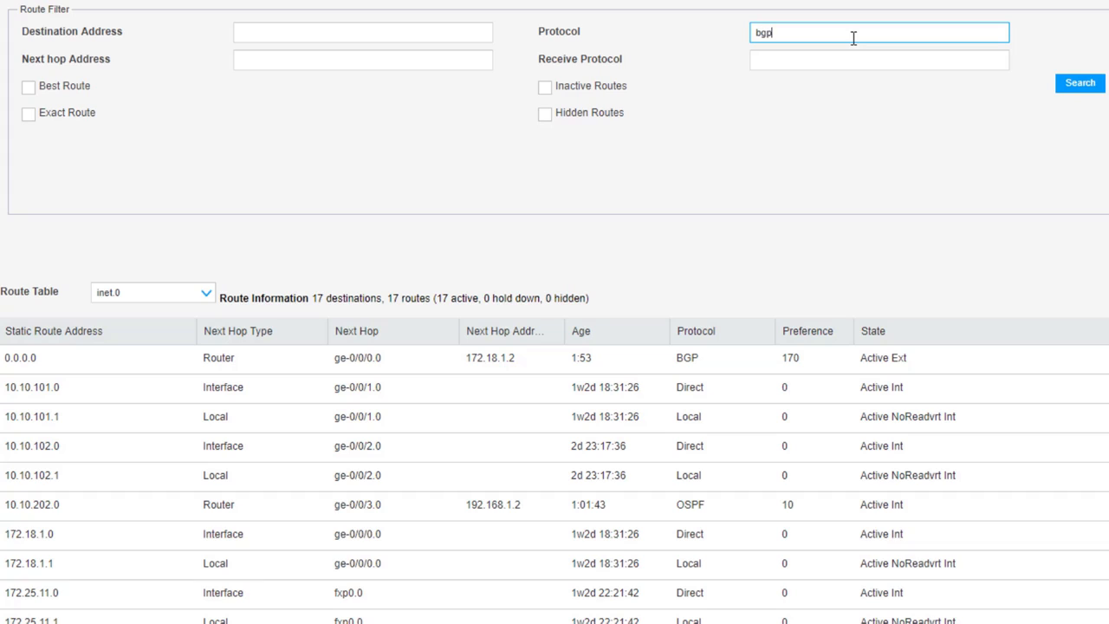
{"action": "left_click", "coordinate": [1080, 85]}
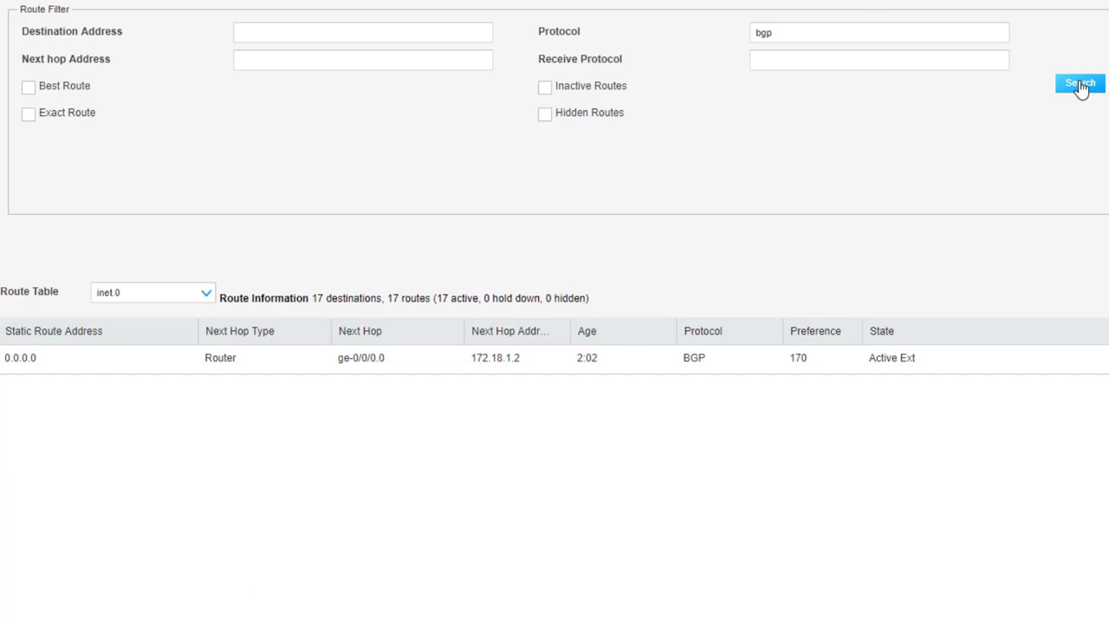
Clear the protocol filter and search the routes by the receive protocol bgp instead.
{"action": "double_click", "coordinate": [960, 37]}
{"action": "key", "text": "BackSpace"}
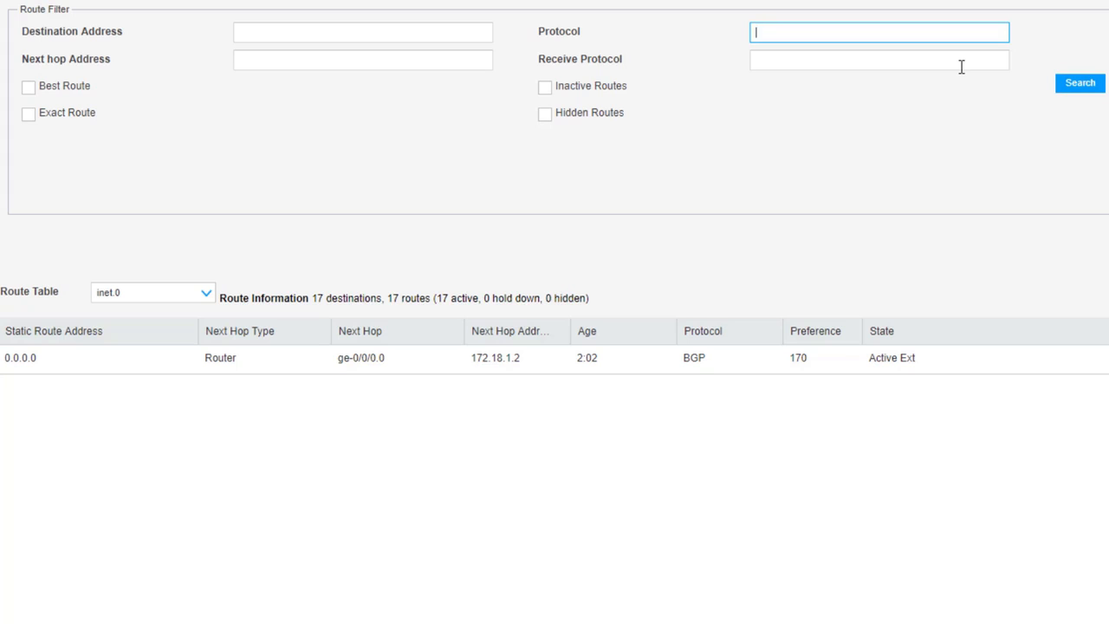
{"action": "left_click", "coordinate": [810, 62]}
{"action": "type", "text": "bgp"}
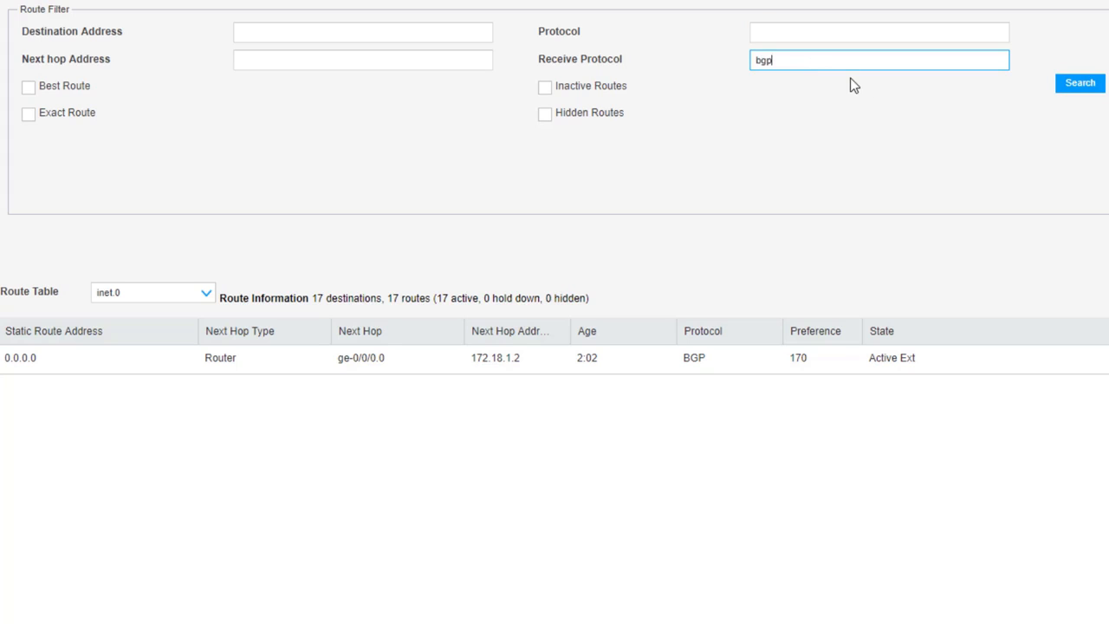
{"action": "left_click", "coordinate": [1064, 87]}
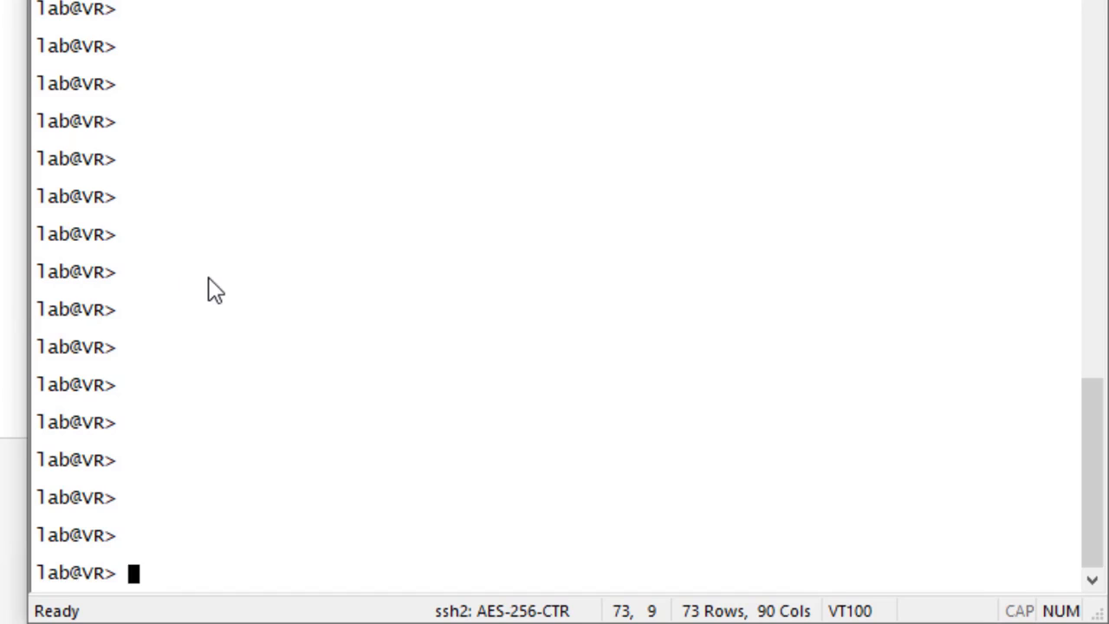
In the SSH terminal on the VR device, ping 8.8.8.8 from the Users routing instance and stop after a few replies.
{"action": "type", "text": "ping 8"}
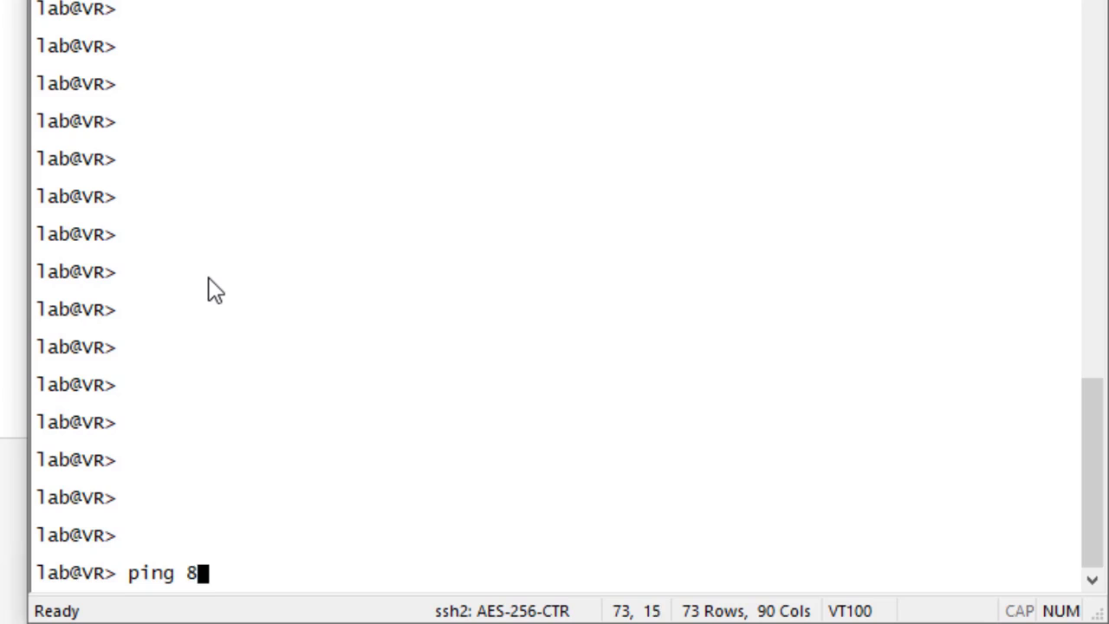
{"action": "type", "text": ".8.8.8 routing-instance Users"}
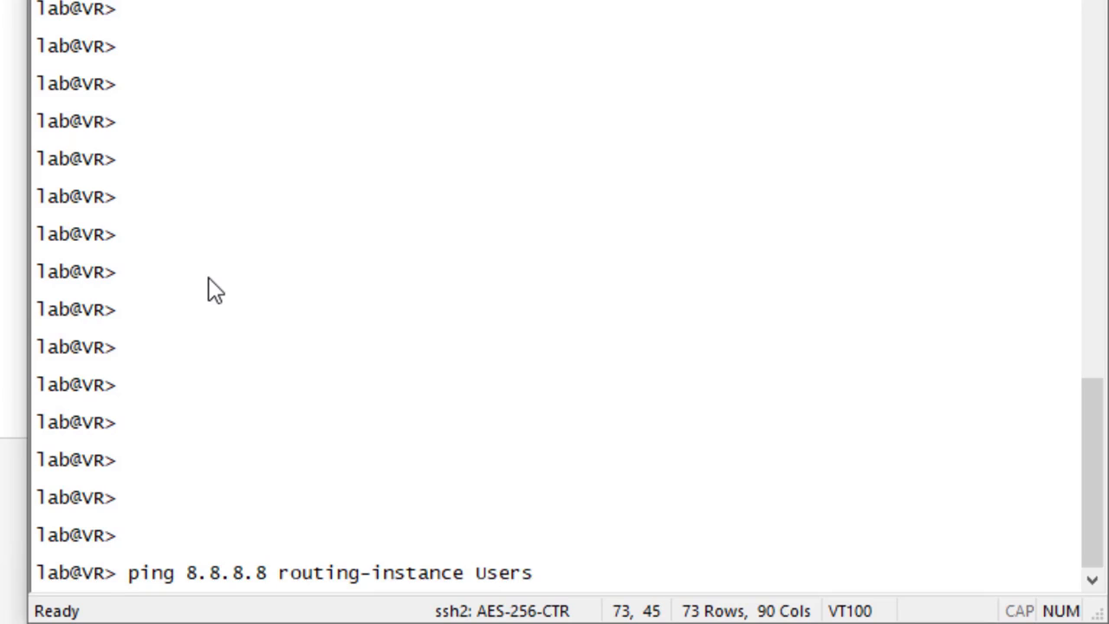
{"action": "key", "text": "Return"}
{"action": "key", "text": "ctrl+c"}
Reuse the previous ping command to ping 8.8.8.8 from the DMZ routing instance.
{"action": "key", "text": "Up"}
{"action": "key", "text": "BackSpace"}
{"action": "key", "text": "BackSpace"}
{"action": "key", "text": "BackSpace"}
{"action": "key", "text": "BackSpace"}
{"action": "key", "text": "BackSpace"}
{"action": "key", "text": "BackSpace"}
{"action": "type", "text": "DMZ"}
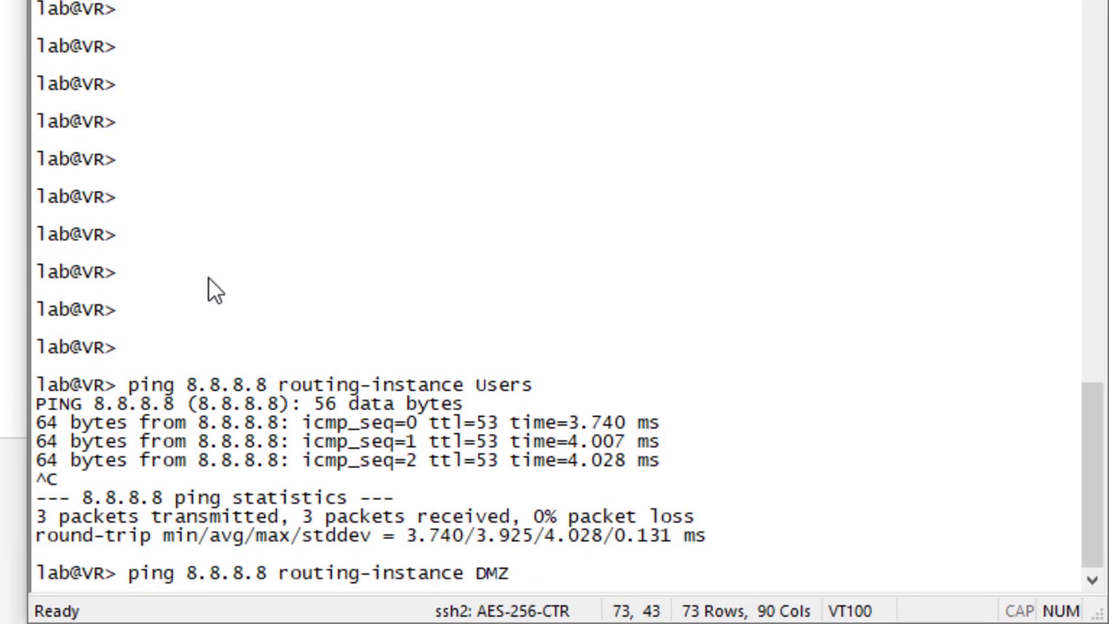
{"action": "key", "text": "Return"}
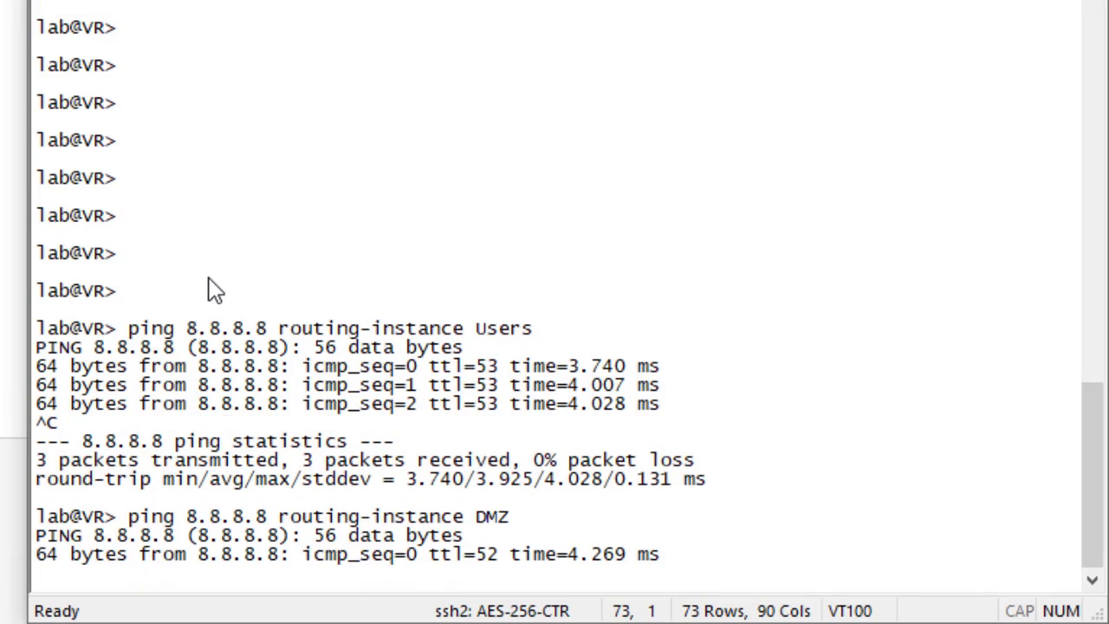